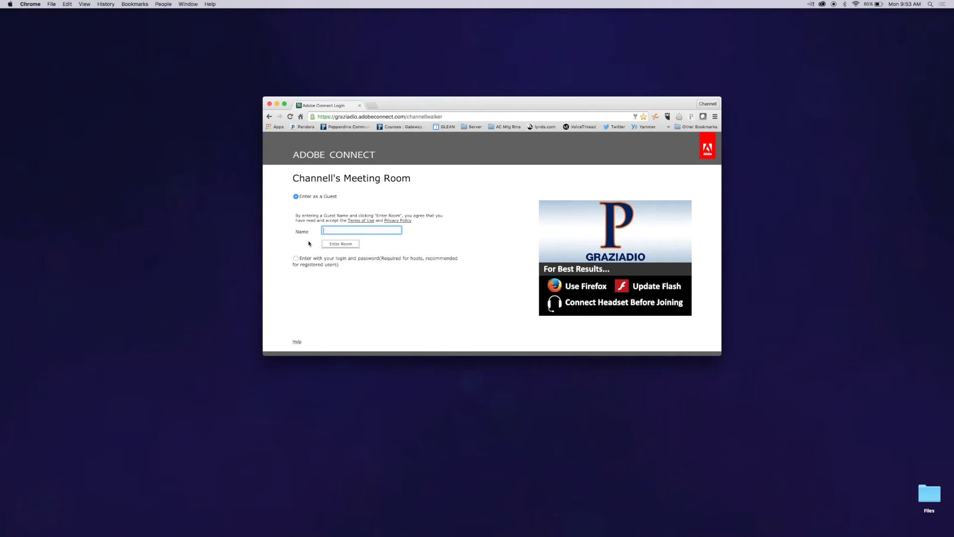
# - Sign in with the saved login and password and enter Channell's Meeting Room as host
pyautogui.click(296, 258)
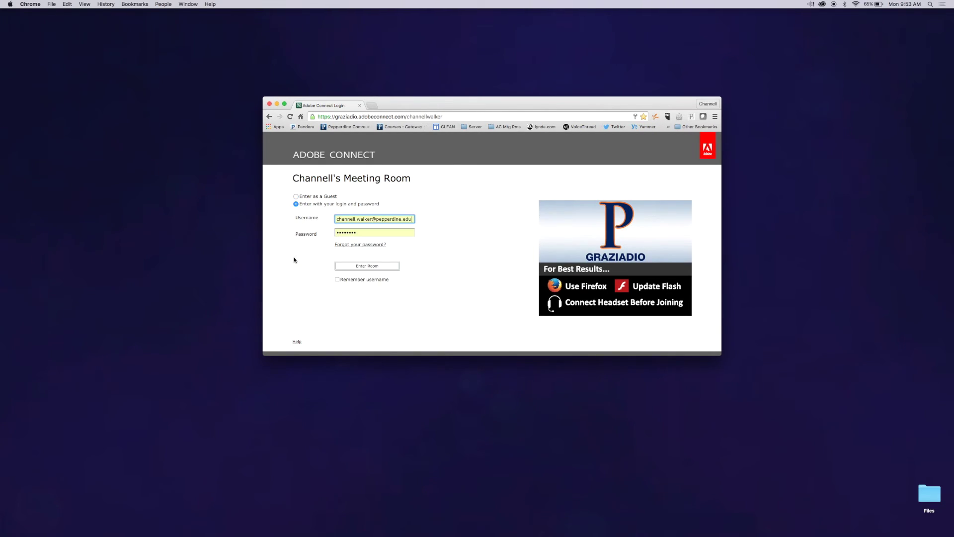
pyautogui.click(371, 267)
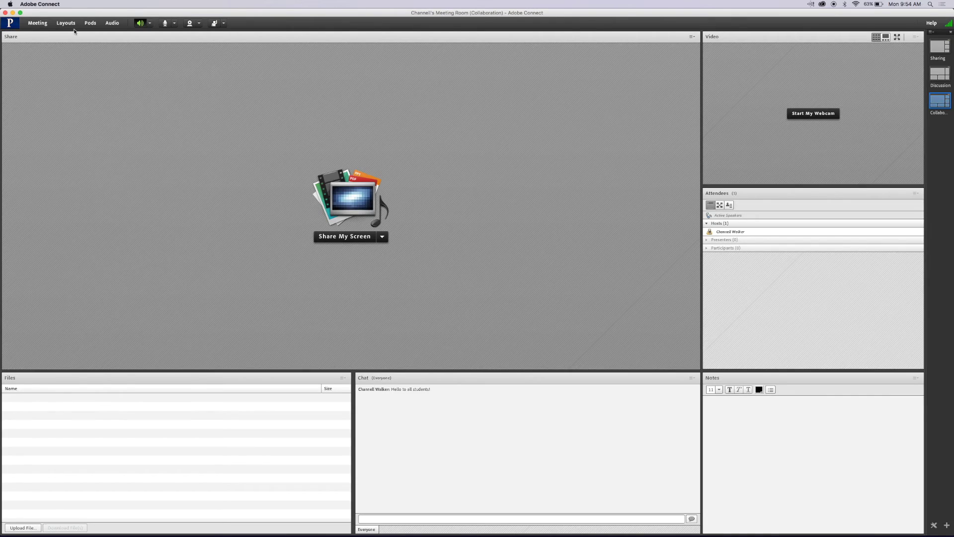
# - Run the Audio Setup Wizard from the Meeting menu through to Finish
pyautogui.click(34, 24)
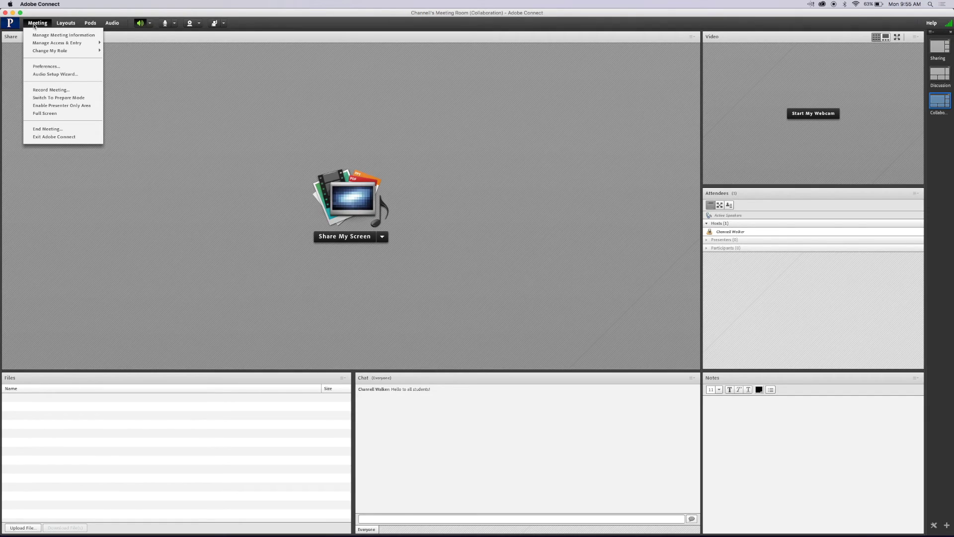
pyautogui.moveTo(50, 50)
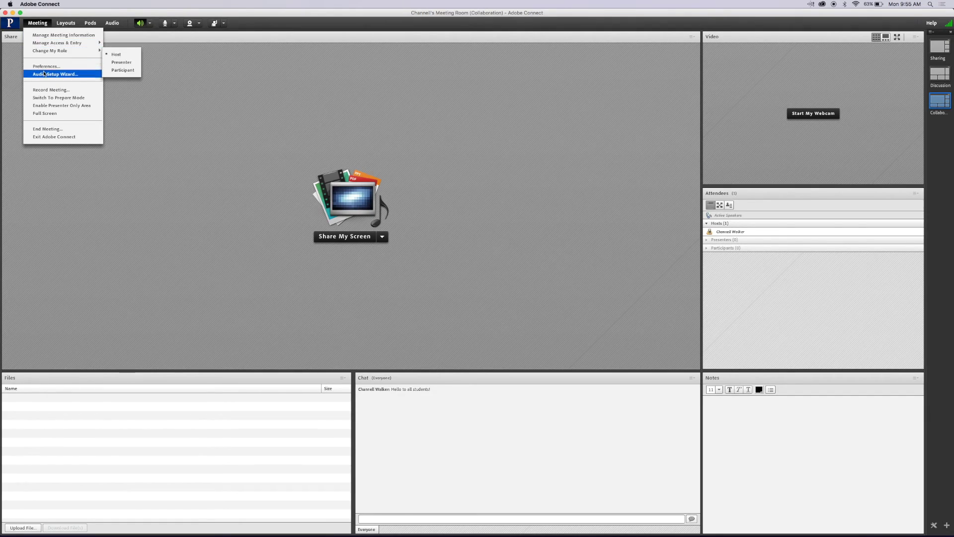
pyautogui.click(44, 74)
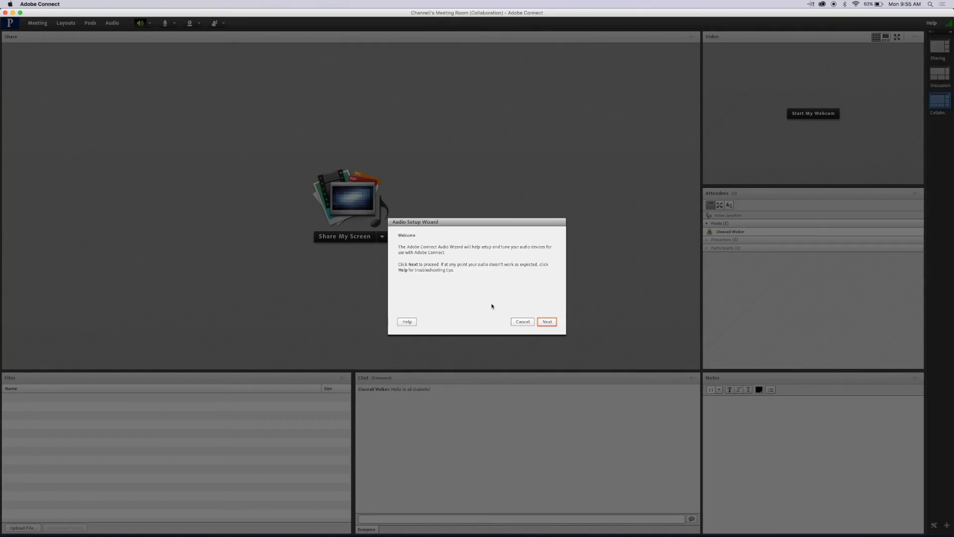
pyautogui.click(539, 320)
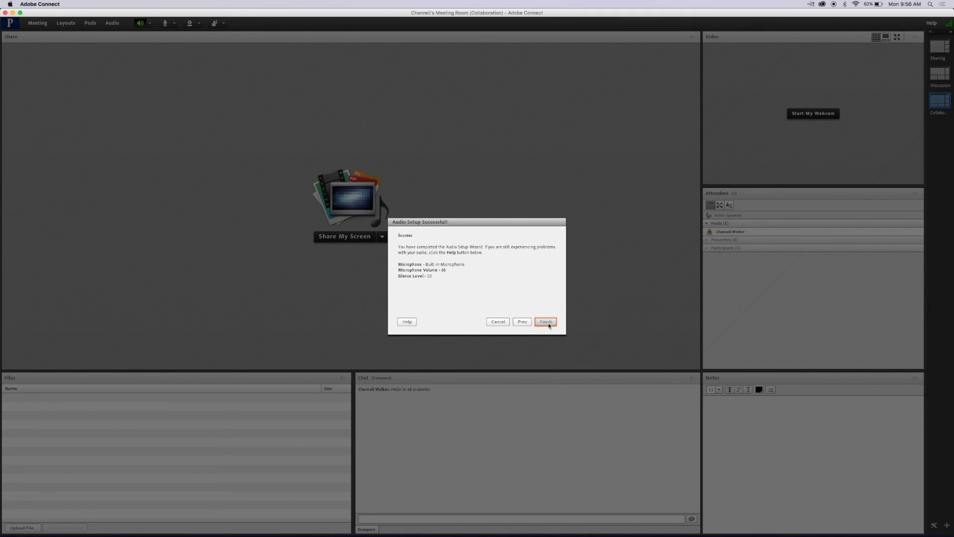
pyautogui.click(548, 322)
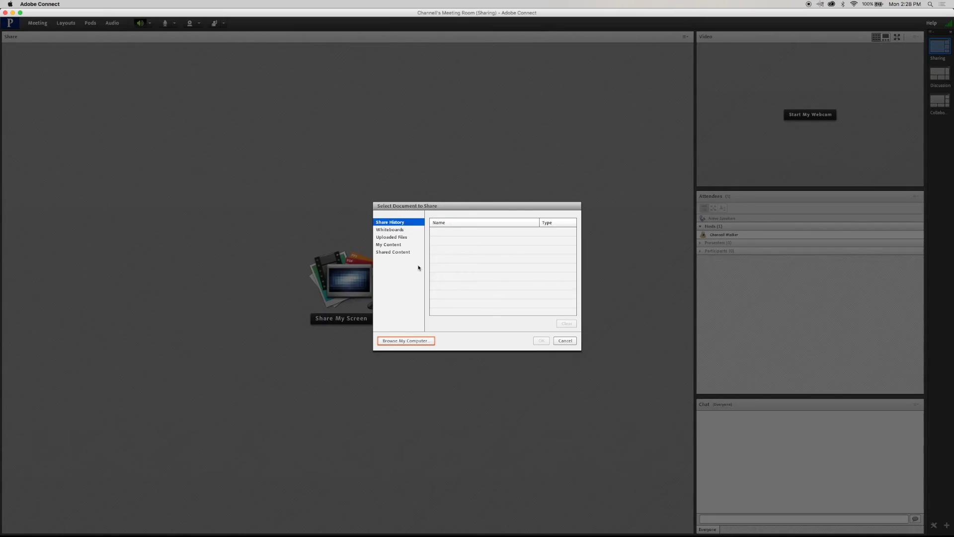
# - Share the document eLearningPoster.pdf from the computer in the share pod
pyautogui.click(391, 236)
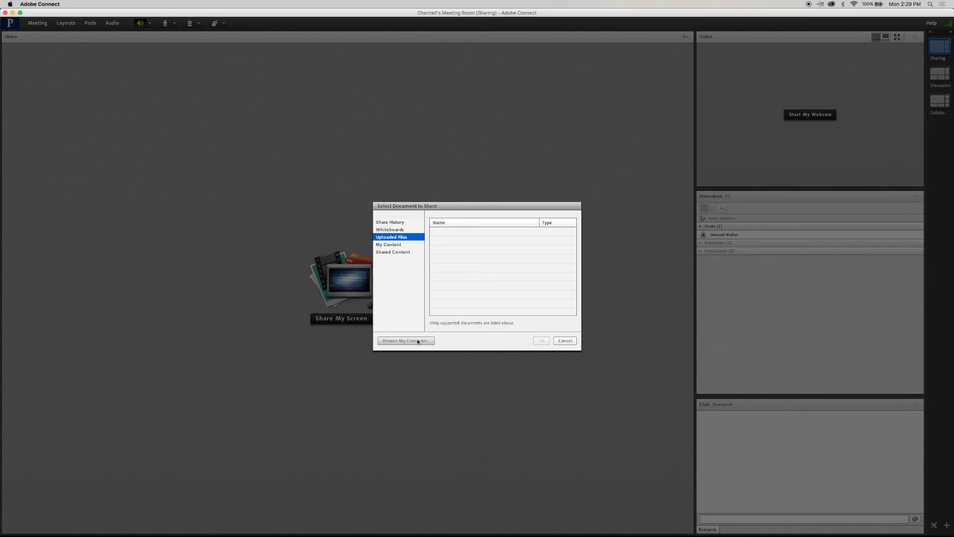
pyautogui.click(419, 341)
pyautogui.click(463, 225)
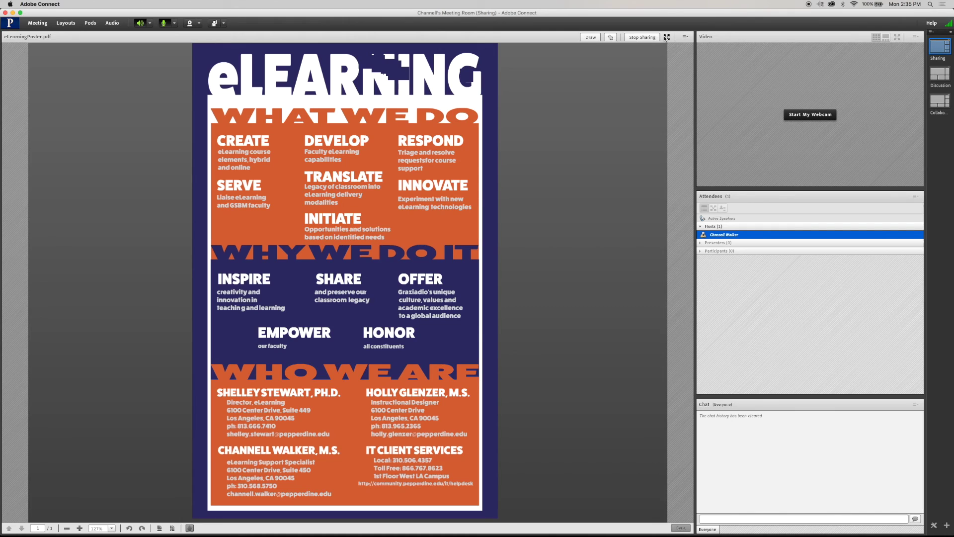
# - Switch the meeting room to the Collaboration layout
pyautogui.click(642, 37)
pyautogui.click(940, 73)
pyautogui.click(941, 102)
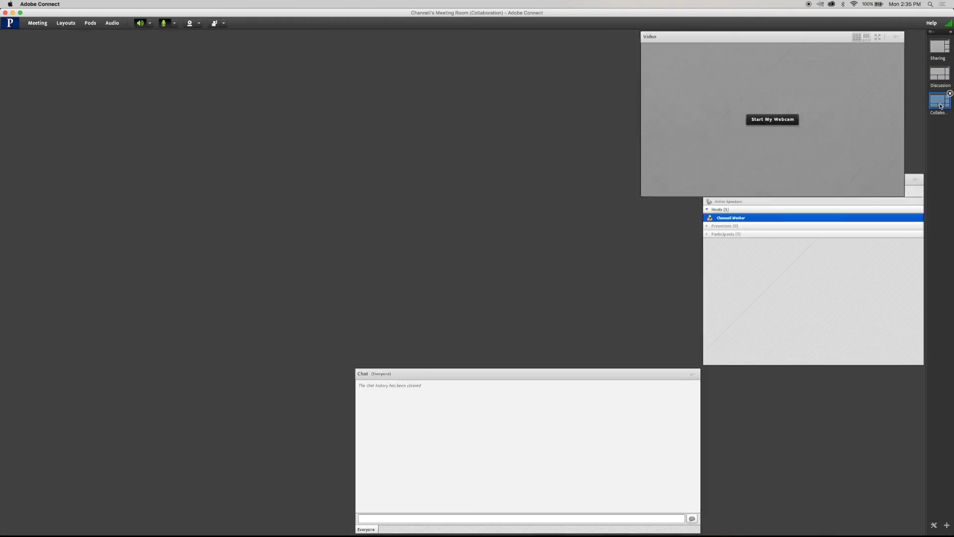
pyautogui.click(941, 47)
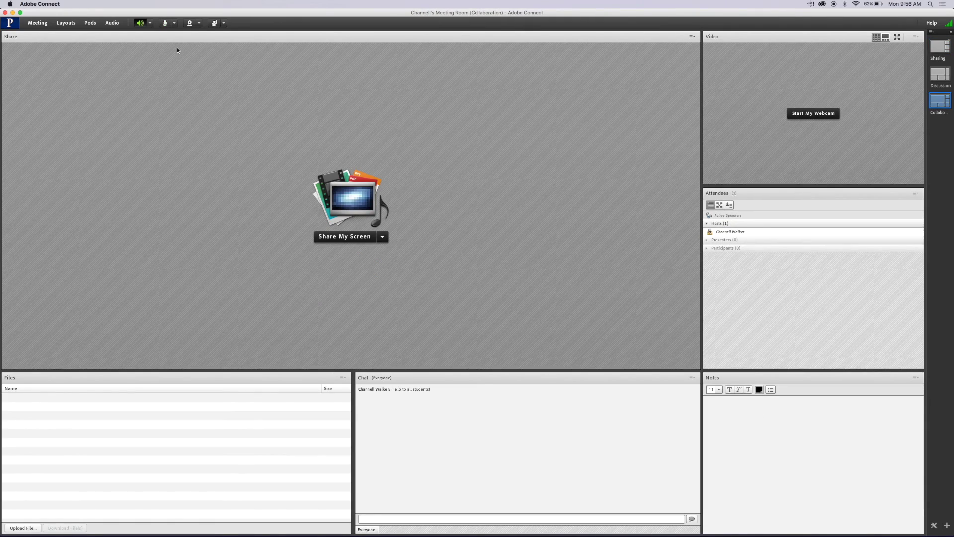
# - Grant participants microphone rights and enable webcams for participants
pyautogui.click(112, 22)
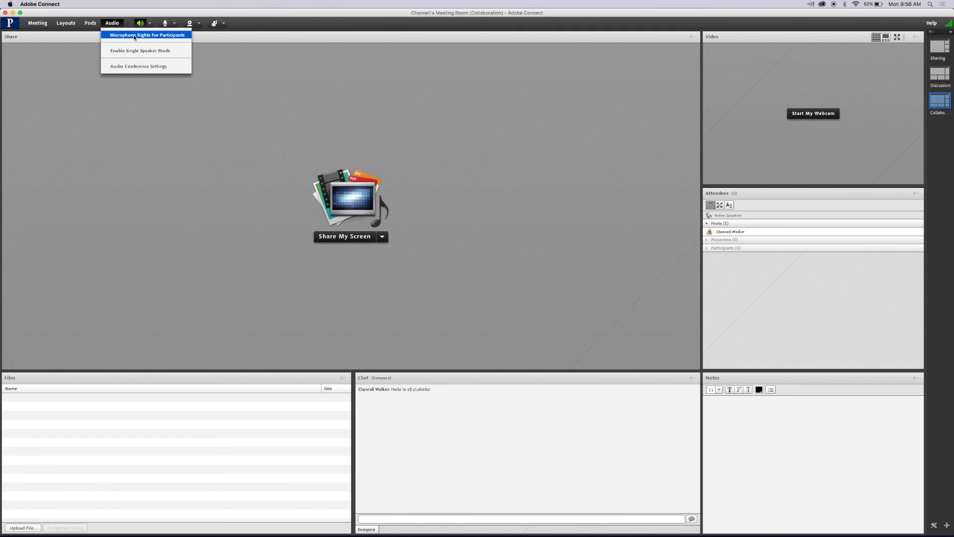
pyautogui.click(135, 35)
pyautogui.click(192, 23)
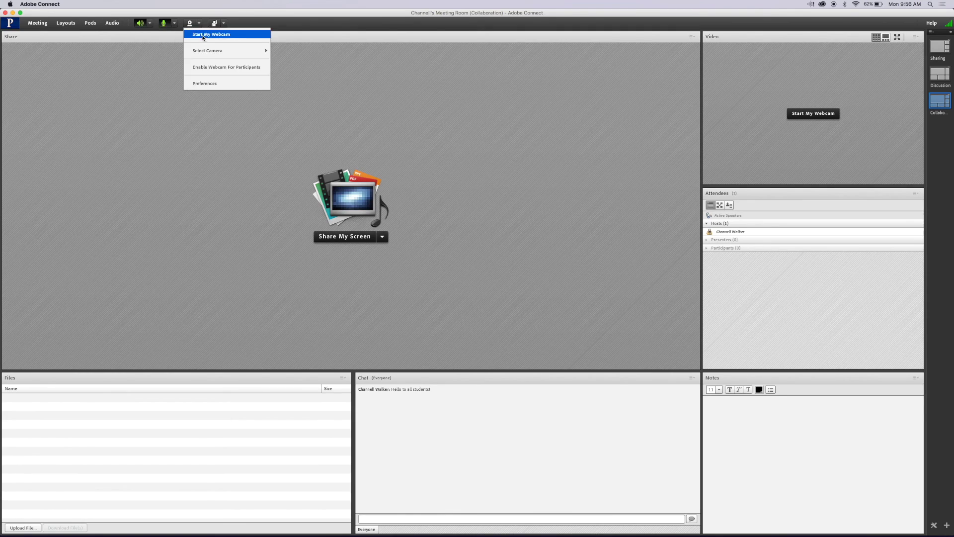
pyautogui.moveTo(209, 51)
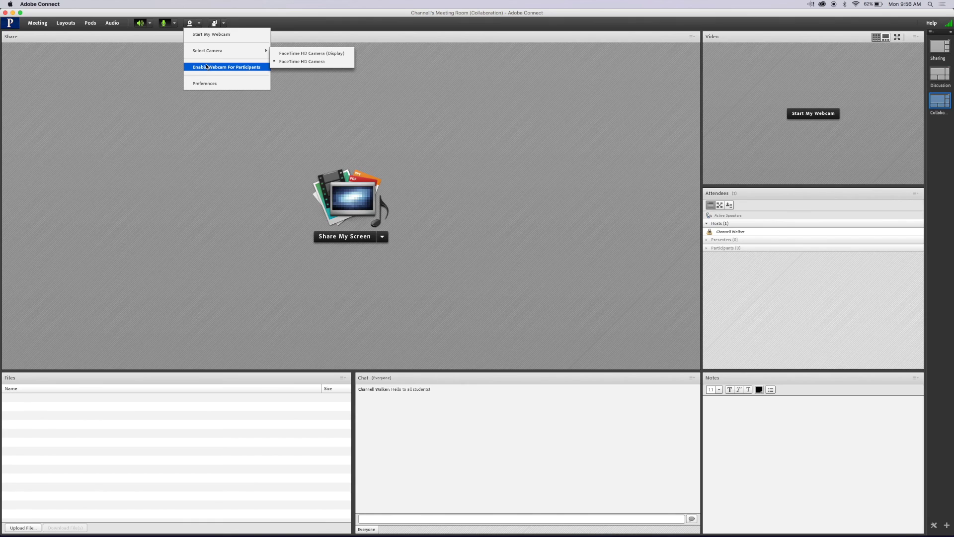
pyautogui.click(207, 67)
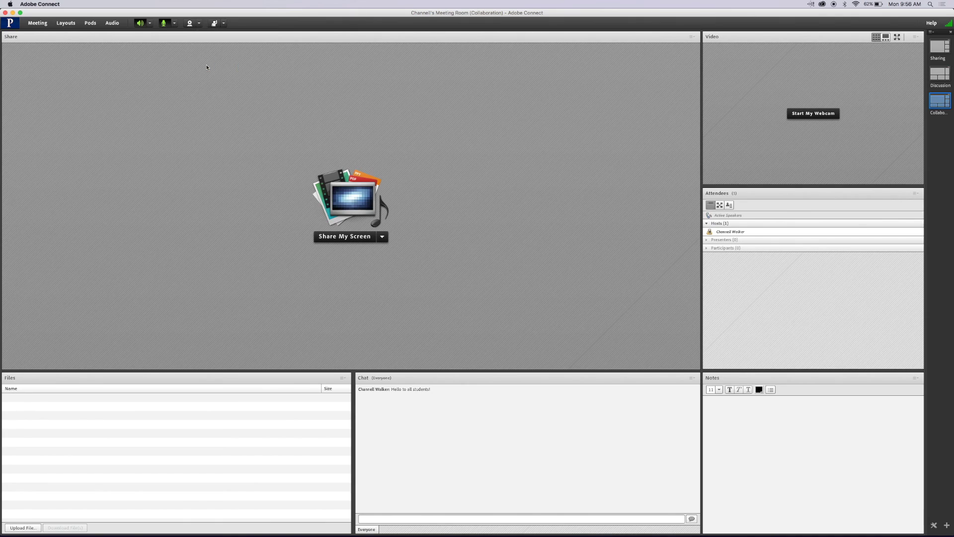